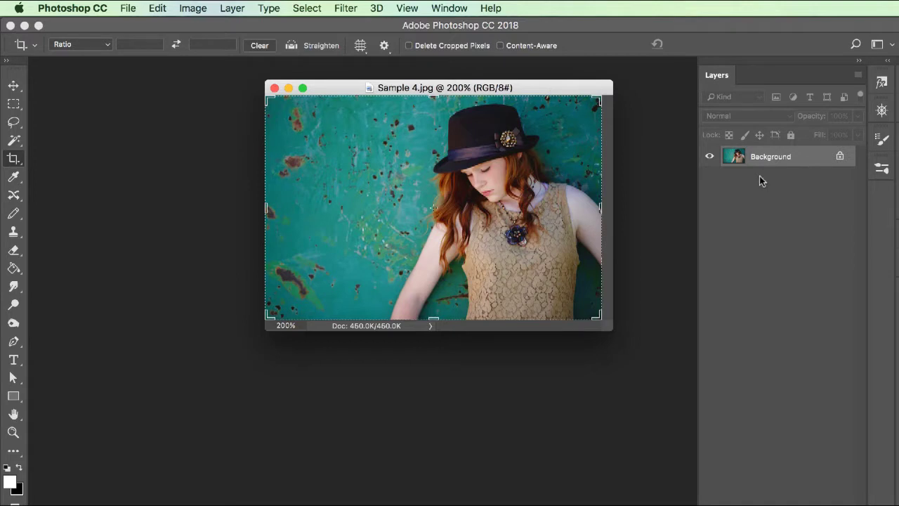
Duplicate the Background layer of Sample 4.jpg and set the copy's blend mode to Screen
key("super+j")
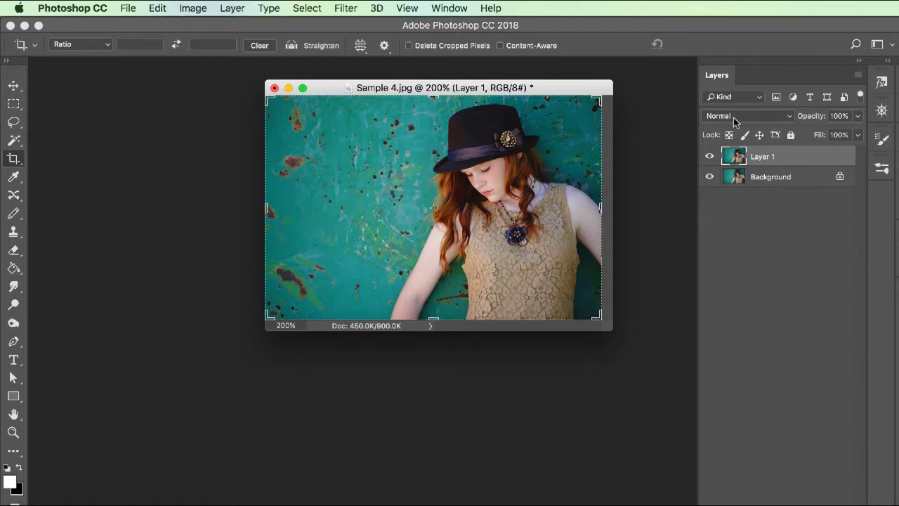
left_click(790, 117)
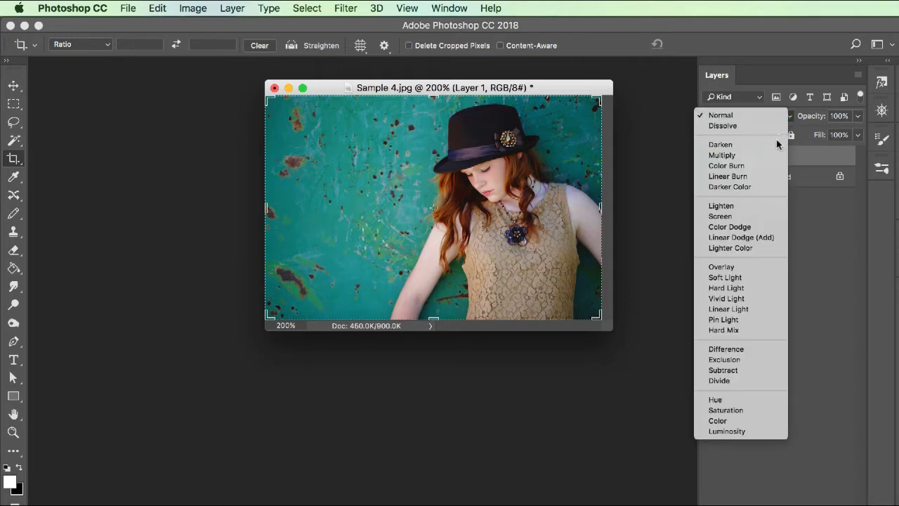
left_click(763, 217)
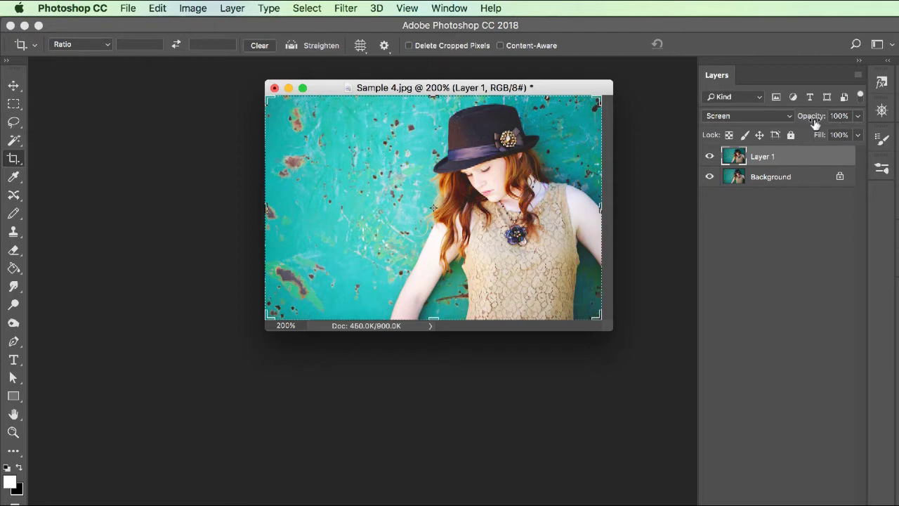
Lower Layer 1's opacity to 49% and toggle its visibility to compare the photo before and after
left_click(857, 117)
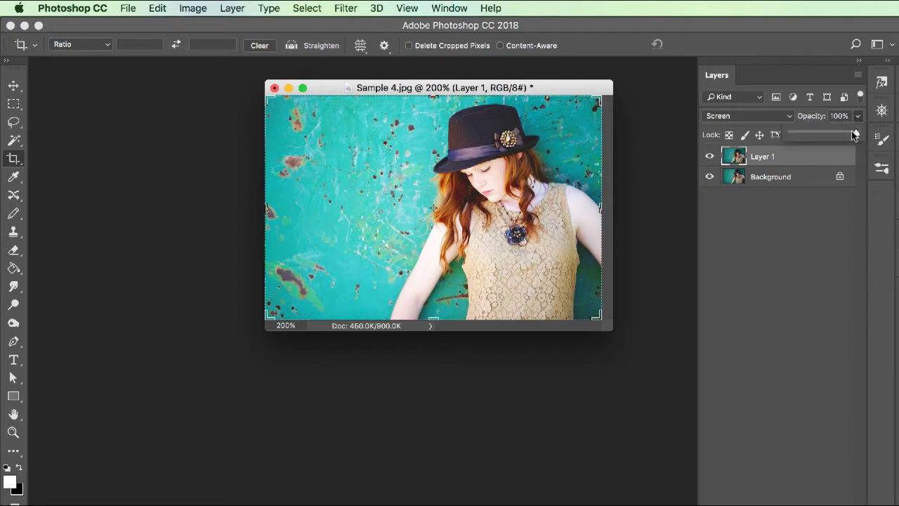
left_click_drag(856, 133, 823, 135)
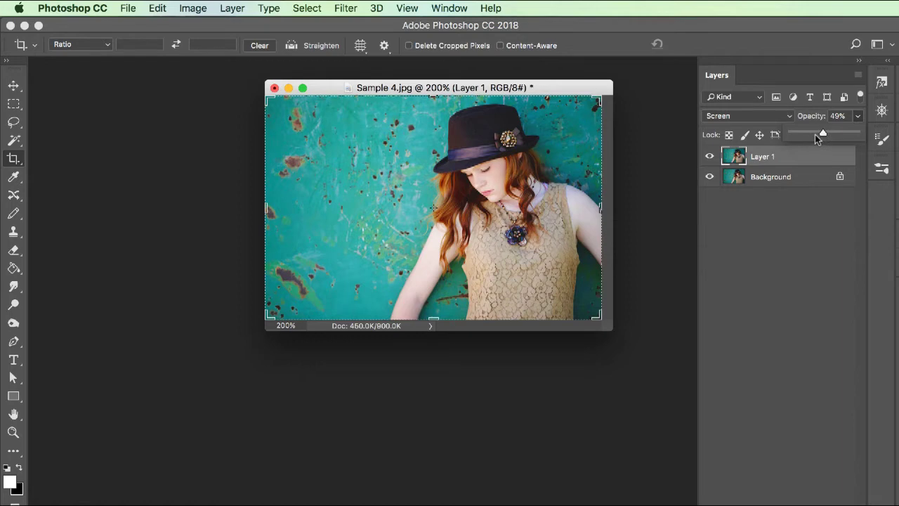
left_click(709, 156)
left_click(709, 156)
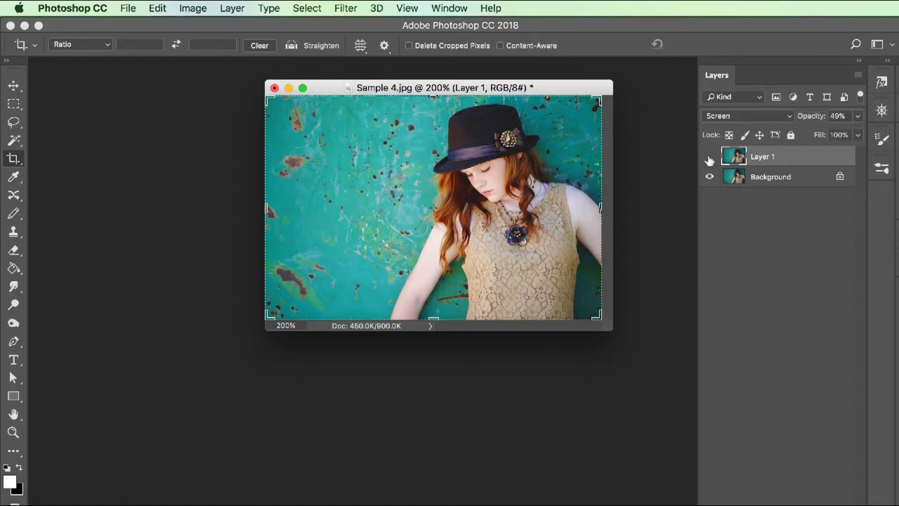
left_click(709, 157)
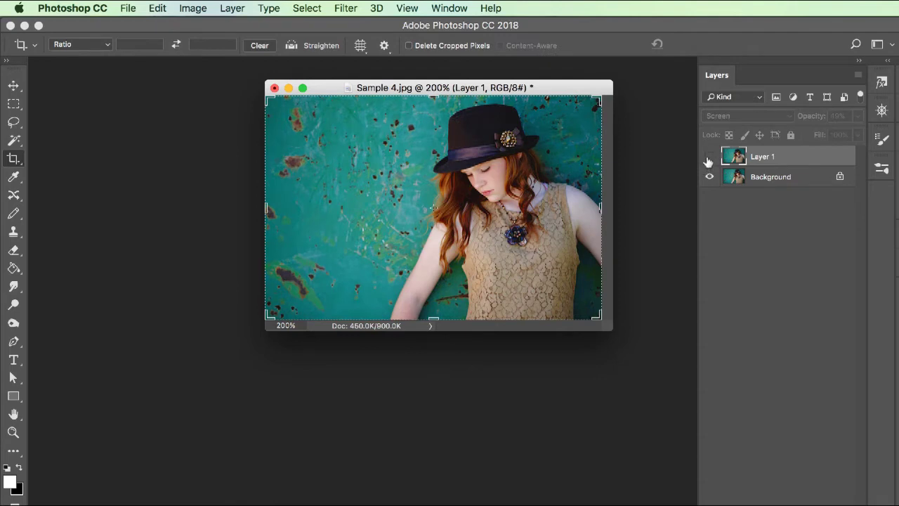
left_click(709, 157)
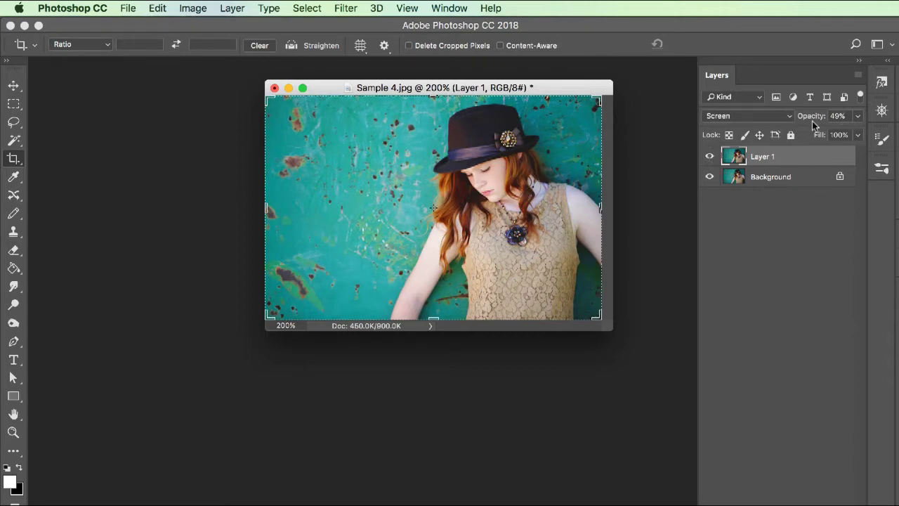
Minimize Sample 4.jpg and position the flower photo in the middle of the workspace at 25% zoom
left_click(288, 91)
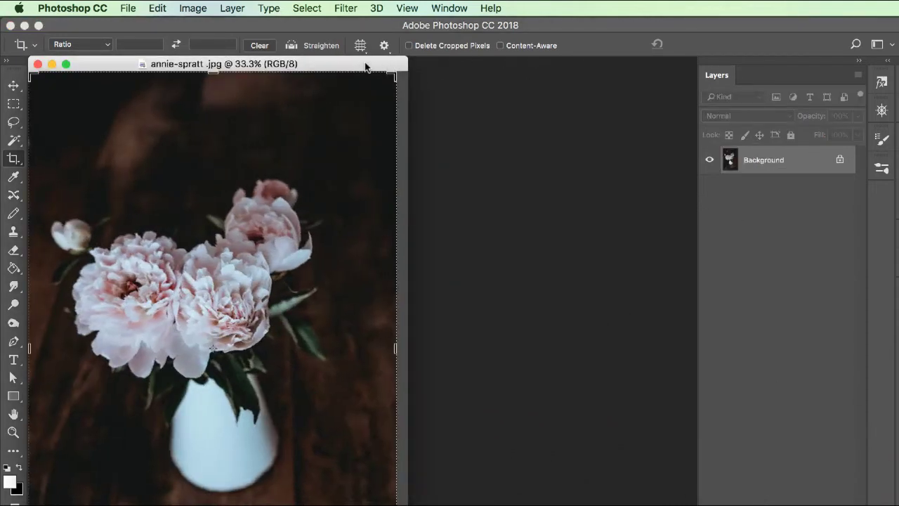
left_click_drag(365, 66, 517, 67)
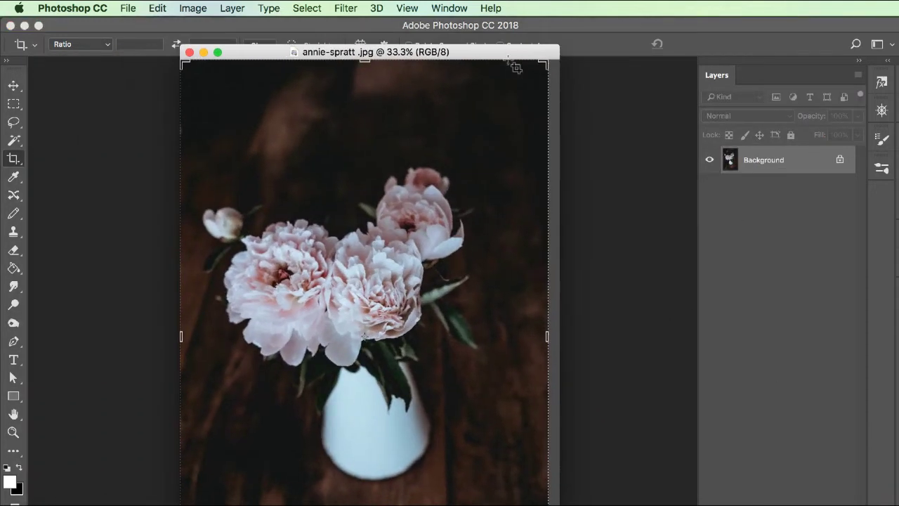
key("super+minus")
left_click_drag(423, 65, 540, 79)
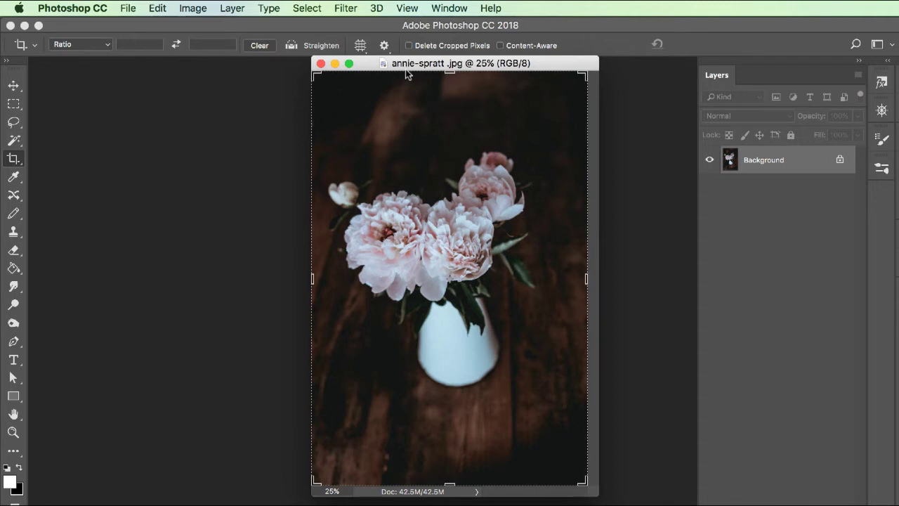
left_click_drag(550, 63, 547, 66)
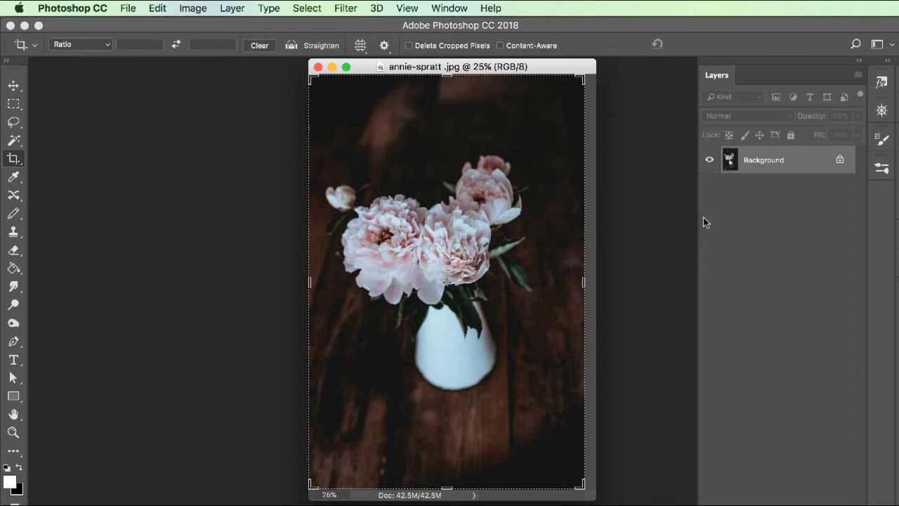
Duplicate the flower photo's Background layer and set the copy's blend mode to Screen
key("super+j")
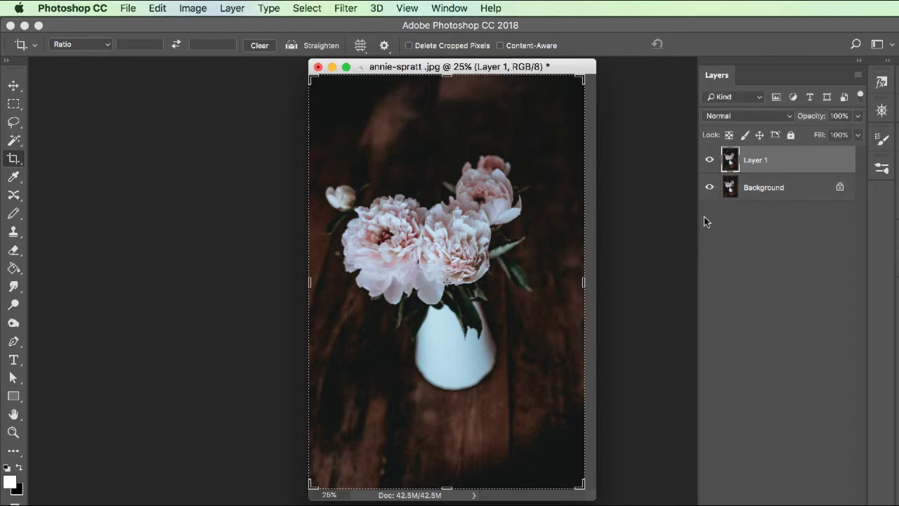
left_click(789, 117)
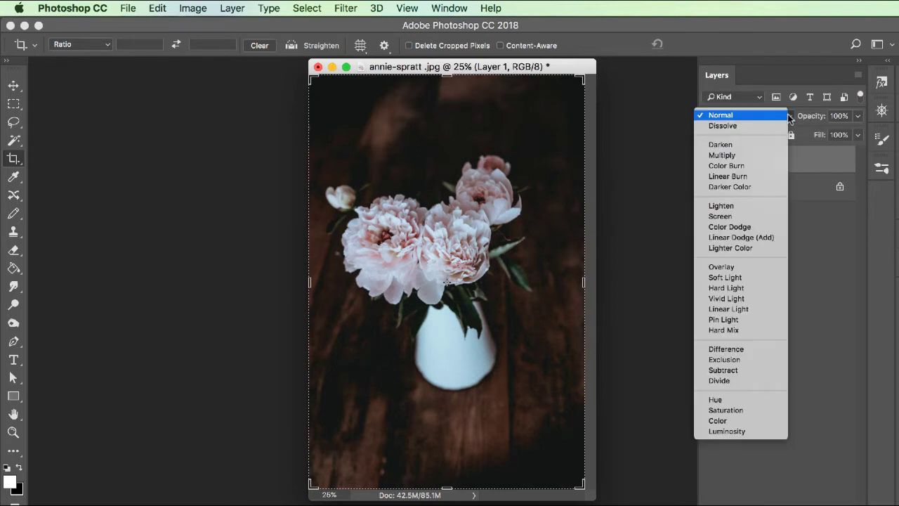
left_click(763, 214)
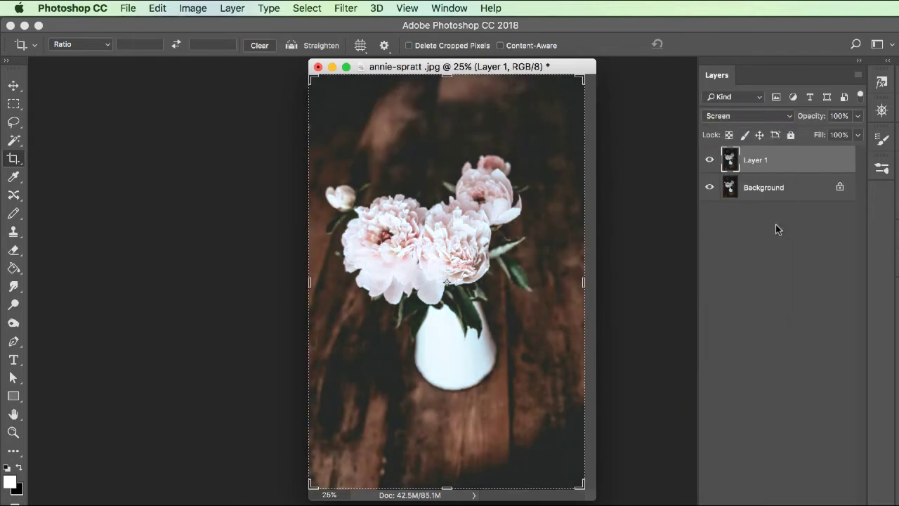
Toggle the flower photo's Screen layer to compare before and after, and reduce its opacity to 51%
left_click(709, 160)
left_click(706, 173)
left_click(709, 162)
left_click(710, 163)
left_click(857, 121)
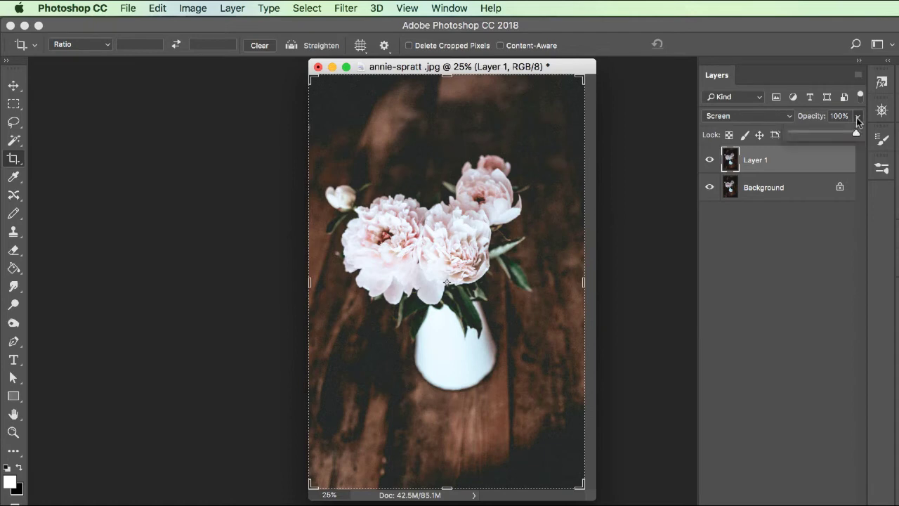
left_click_drag(857, 133, 824, 136)
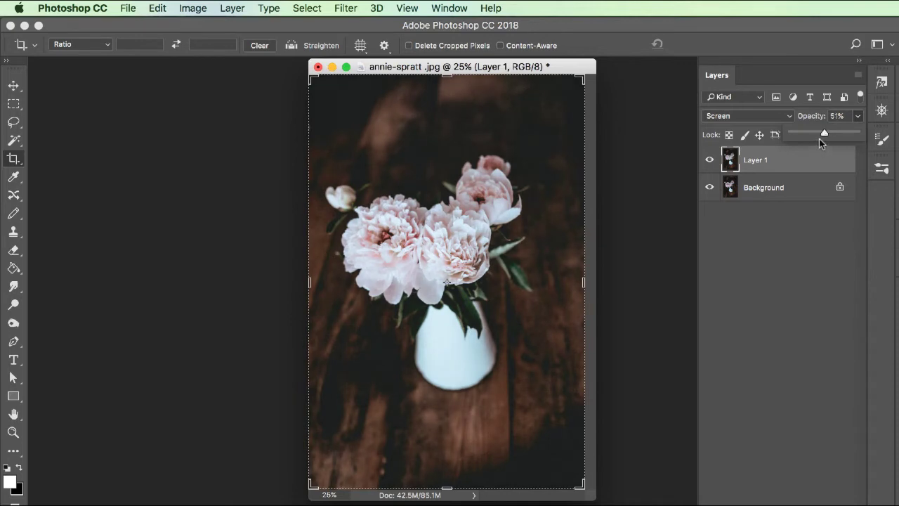
Put away the flower photo and position the smiling woman's portrait in the middle of the workspace at 16.7% zoom
left_click(336, 73)
left_click(318, 67)
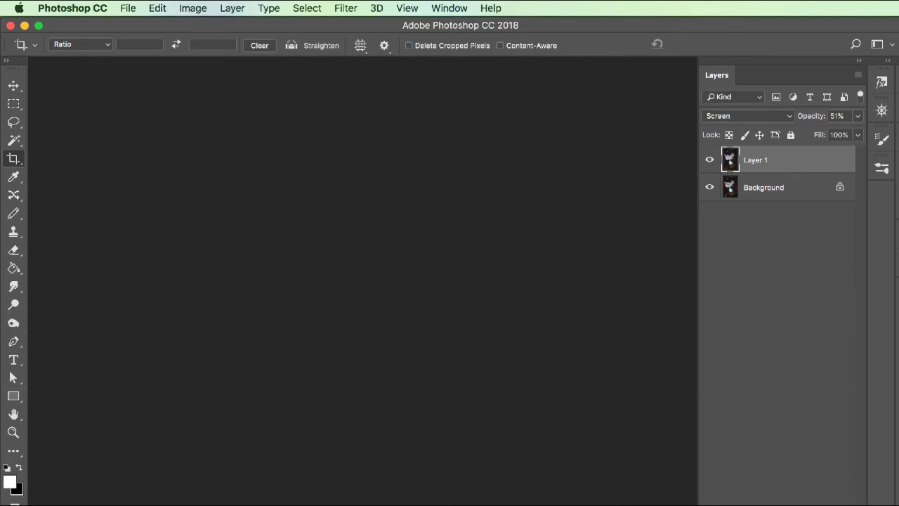
key("super+minus")
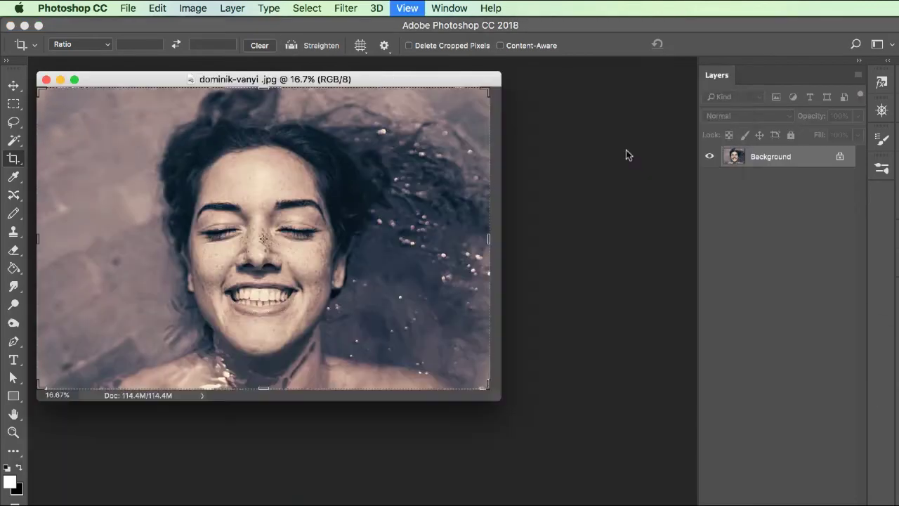
left_click_drag(445, 80, 561, 102)
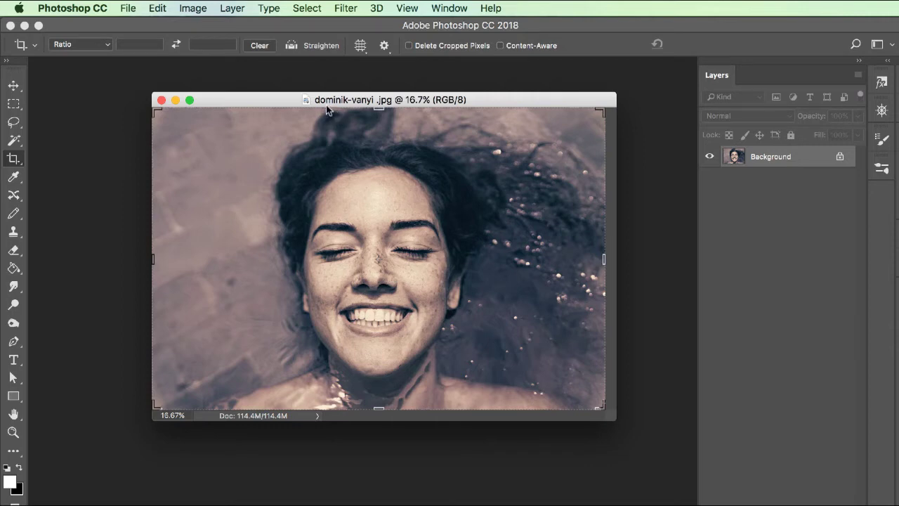
left_click_drag(536, 96, 532, 94)
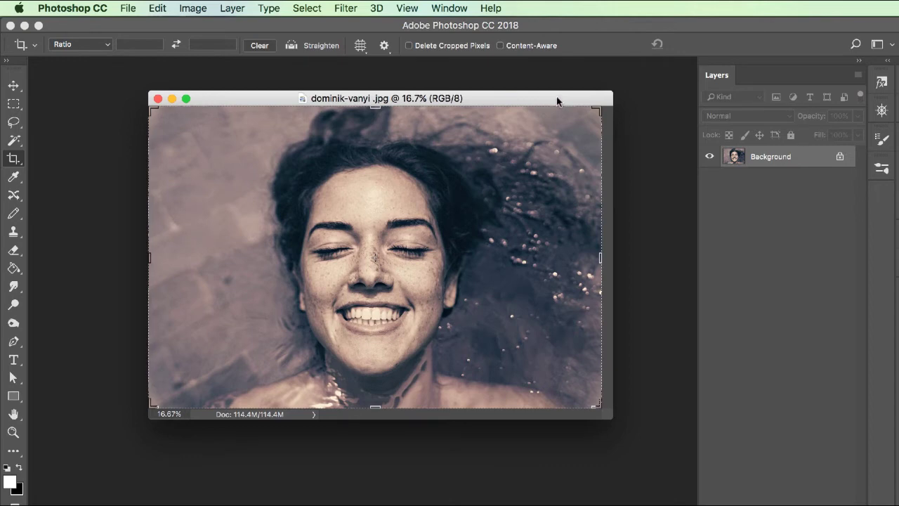
left_click_drag(557, 102, 573, 94)
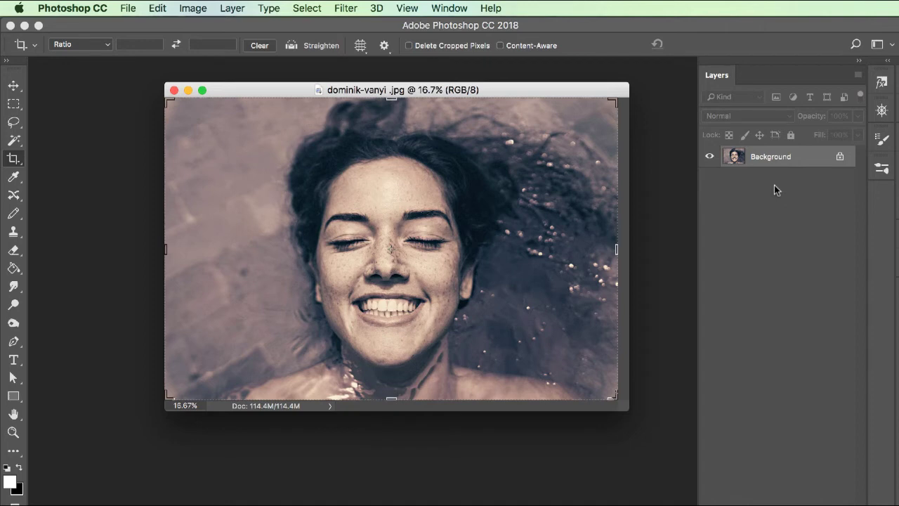
Brighten the smiling woman's portrait with a duplicate of its Background layer in Screen mode at reduced opacity
key("super+j")
left_click(785, 116)
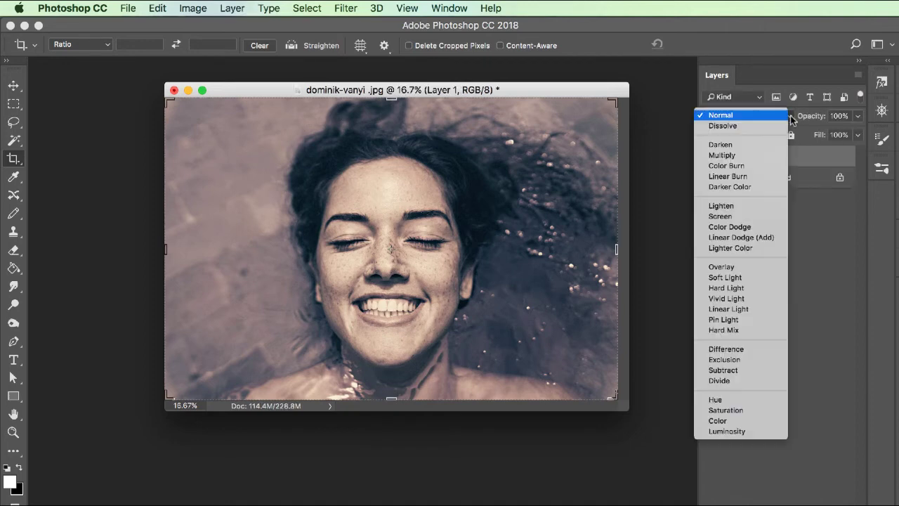
left_click(767, 216)
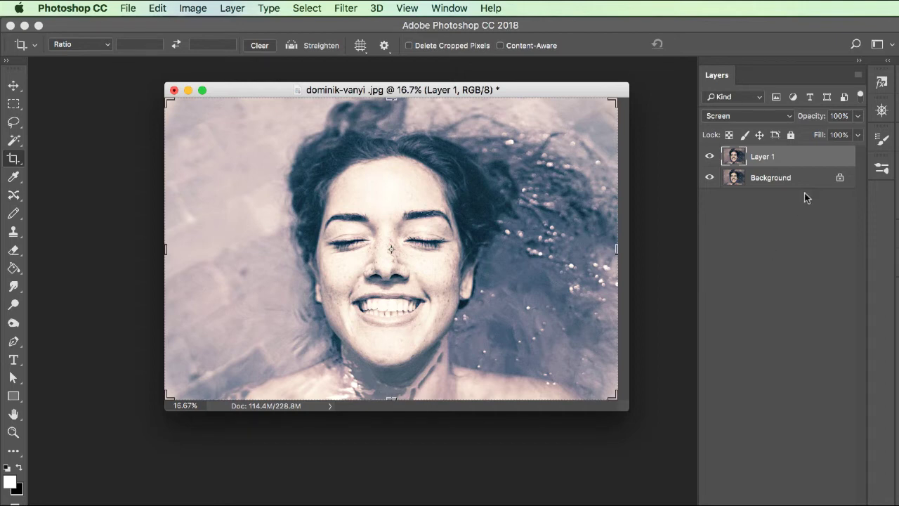
left_click(857, 116)
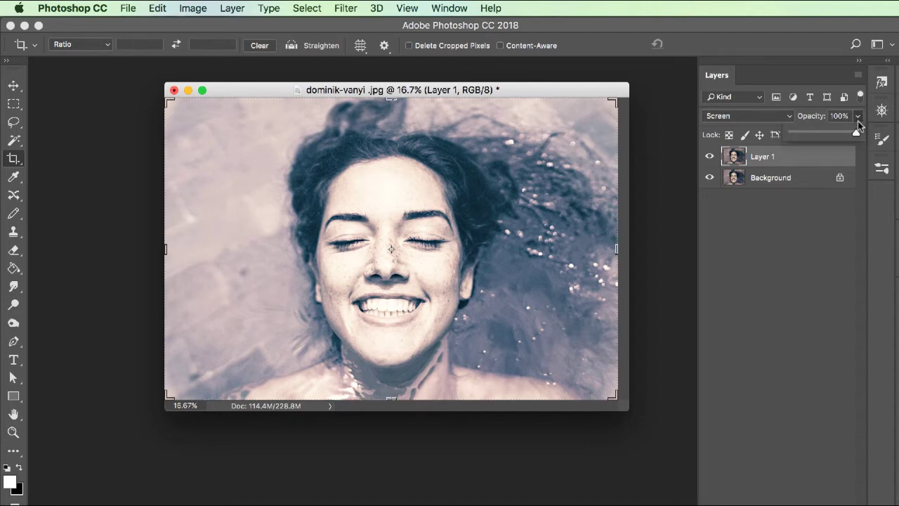
mouse_move(856, 132)
left_mouse_down()
mouse_move(790, 134)
mouse_move(841, 132)
left_mouse_up()
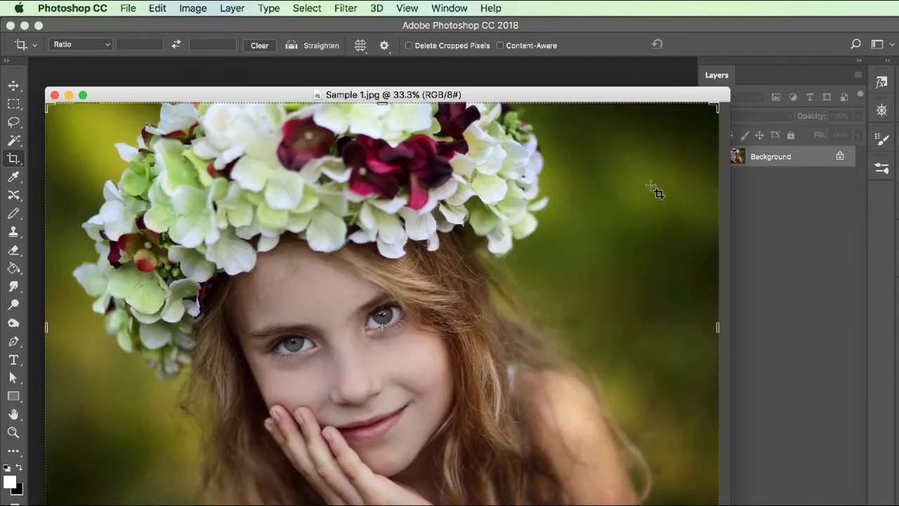
Brighten Sample 1.jpg with a duplicate of its Background layer in Screen mode at reduced opacity
key("super+minus")
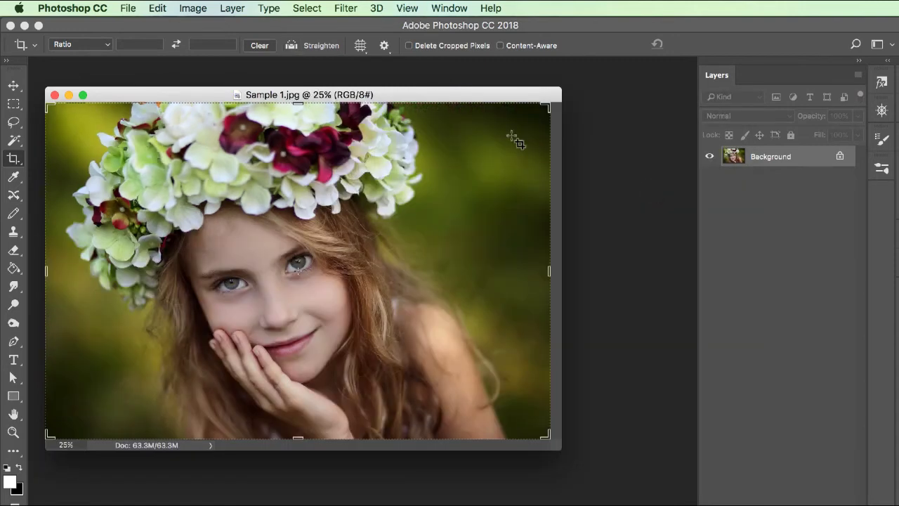
left_click_drag(517, 93, 602, 76)
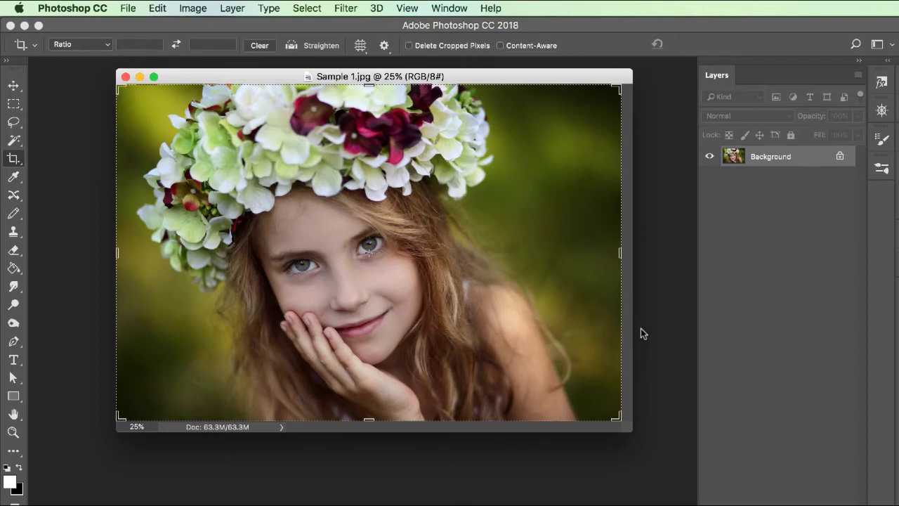
key("super+j")
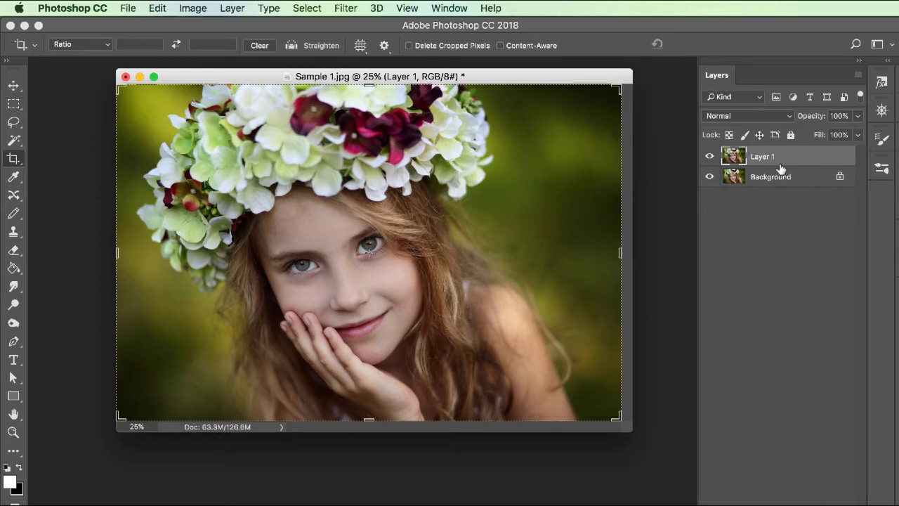
left_click(782, 116)
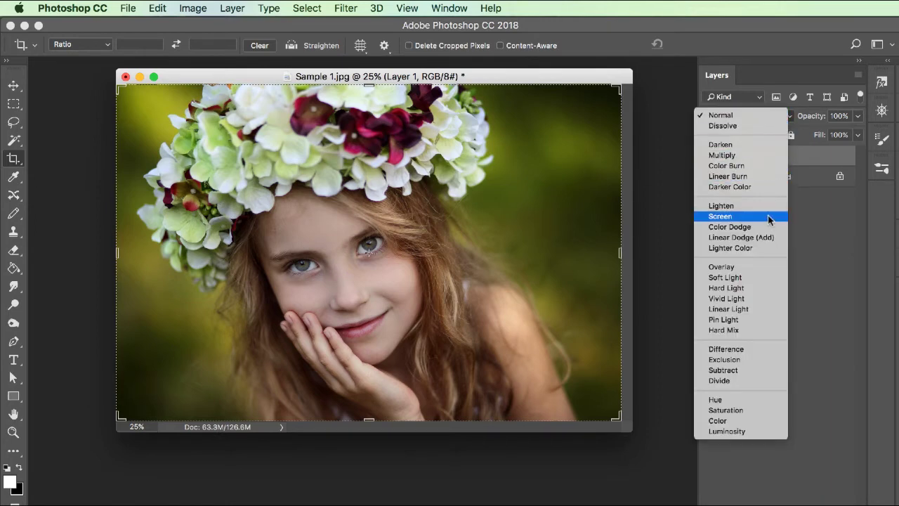
key("shift+alt+s")
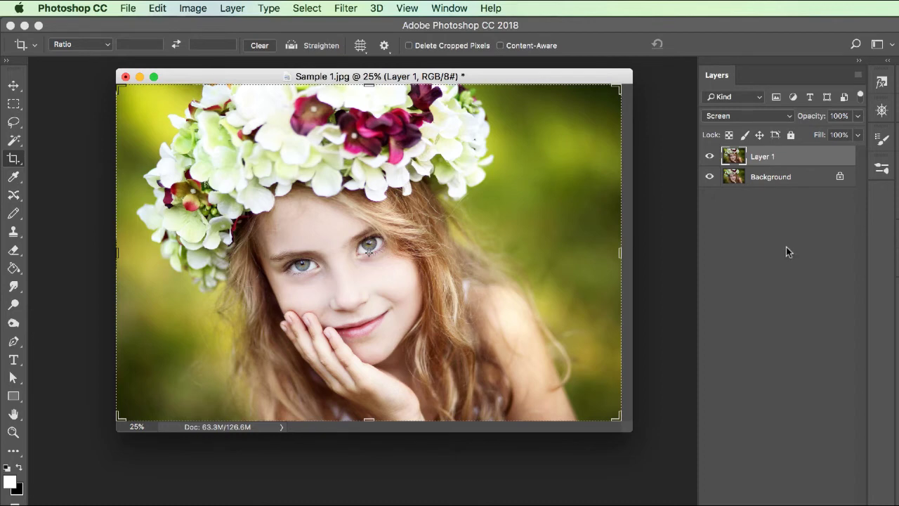
left_click(858, 117)
left_click_drag(857, 124, 827, 139)
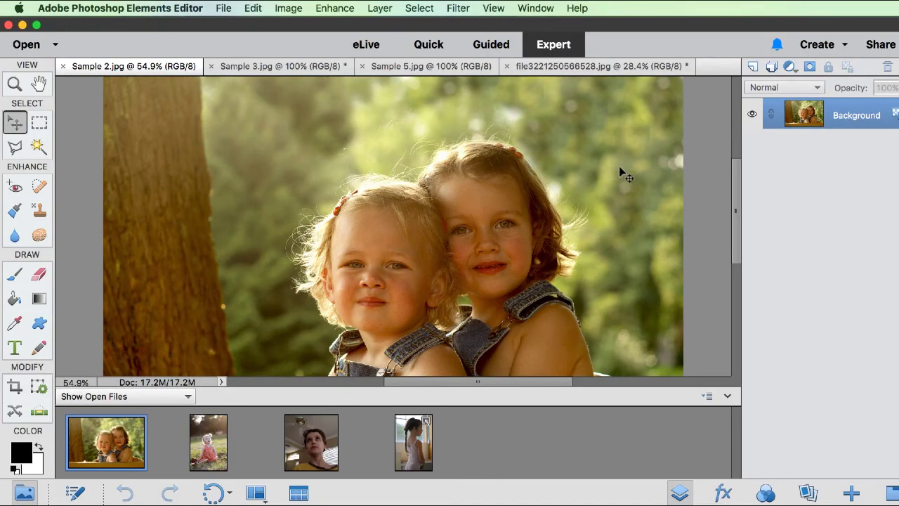
Show the whole Sample 2.jpg photo, duplicate its Background layer and set the copy's blend mode to Screen
left_click(728, 397)
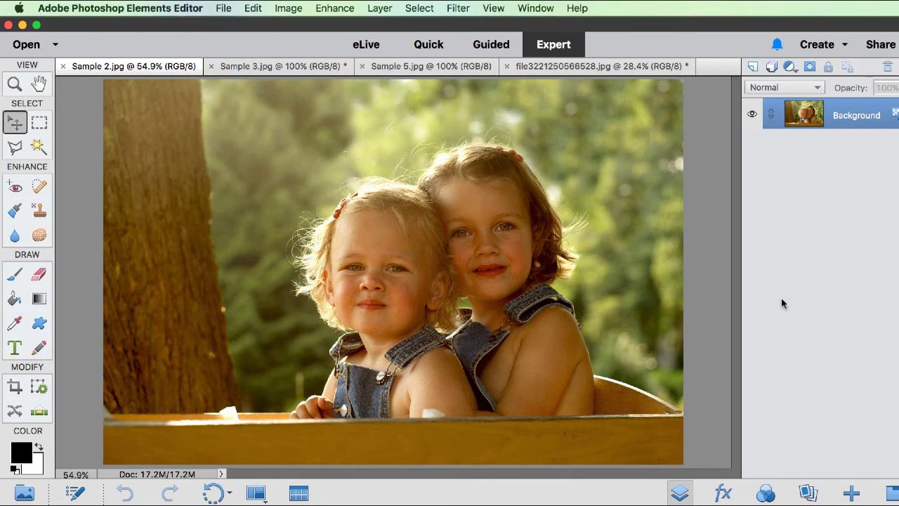
key("super+j")
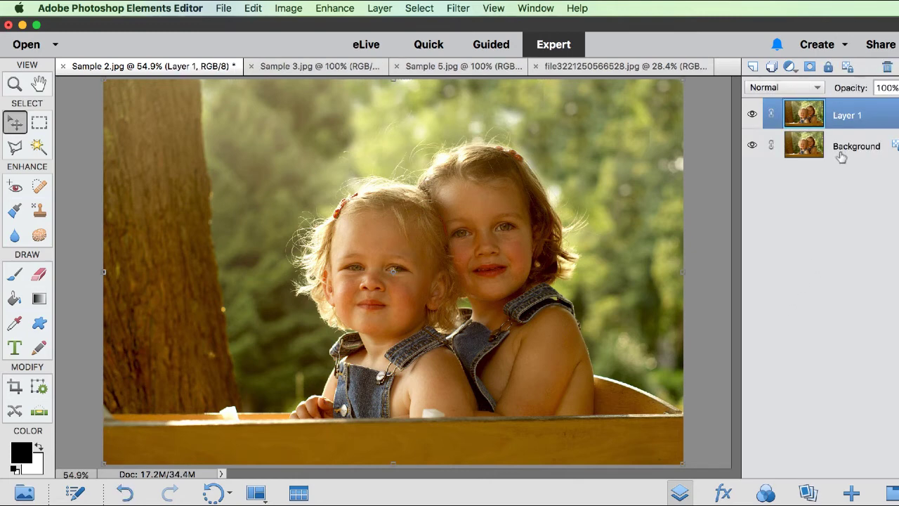
left_click(816, 87)
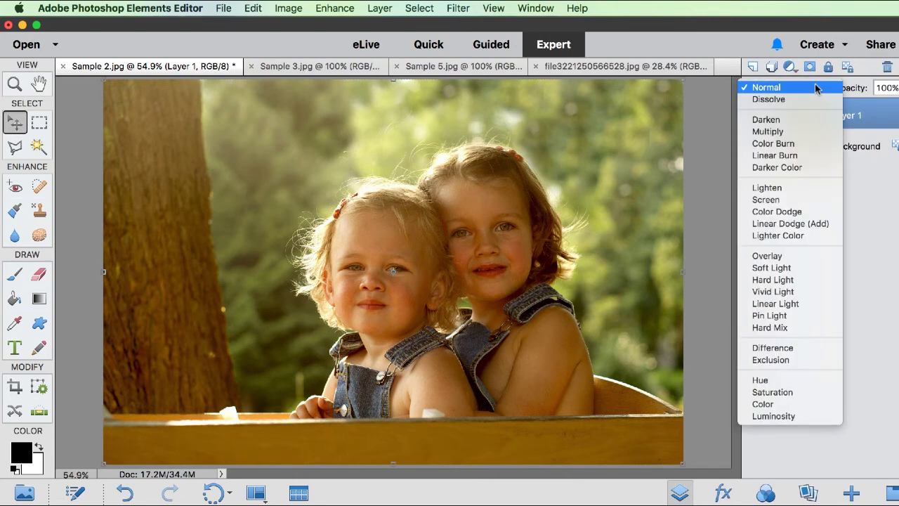
left_click(793, 199)
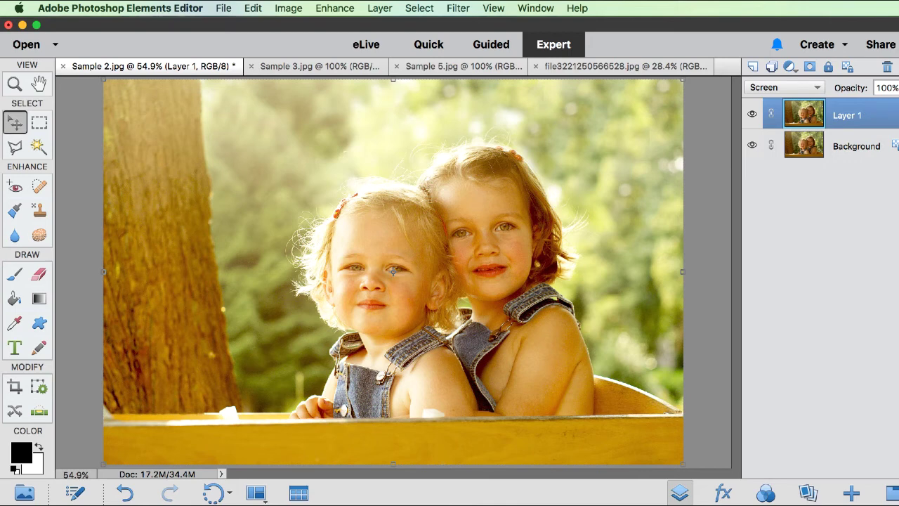
Reduce the opacity of Sample 2.jpg's Screen layer to 56%
left_click_drag(898, 95, 829, 106)
left_click(892, 88)
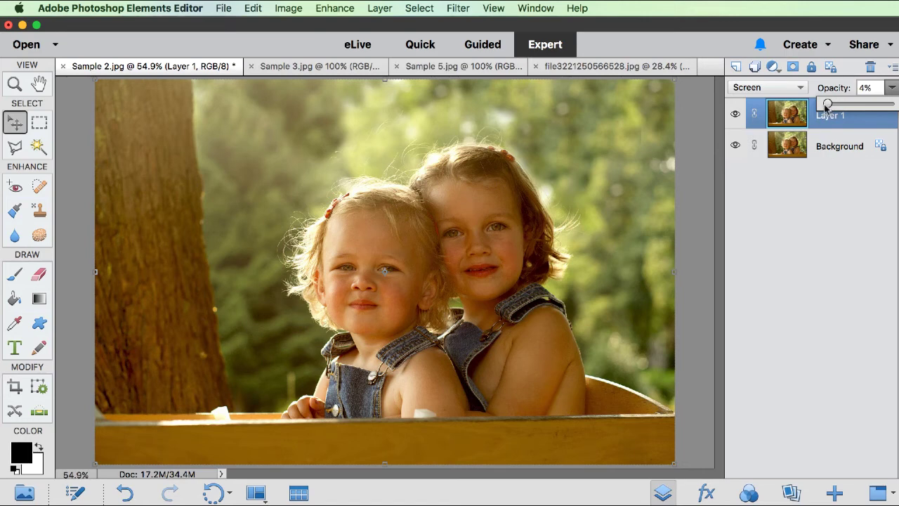
left_click_drag(827, 105, 856, 105)
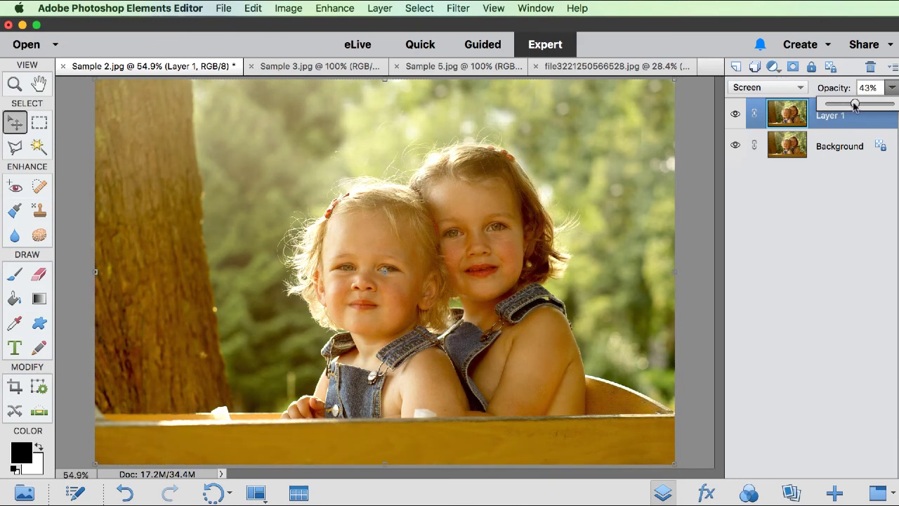
left_click_drag(854, 105, 863, 106)
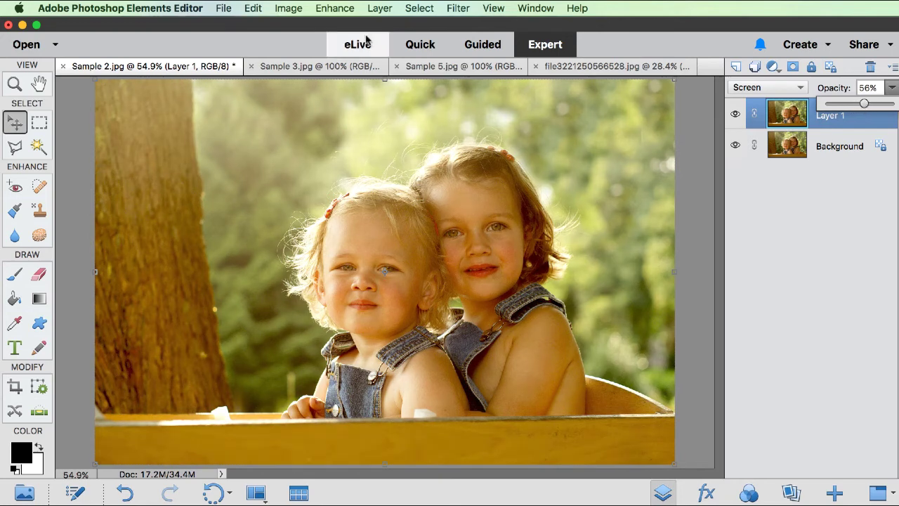
Switch to Sample 3.jpg at 200% zoom and duplicate its Background layer
left_click(320, 66)
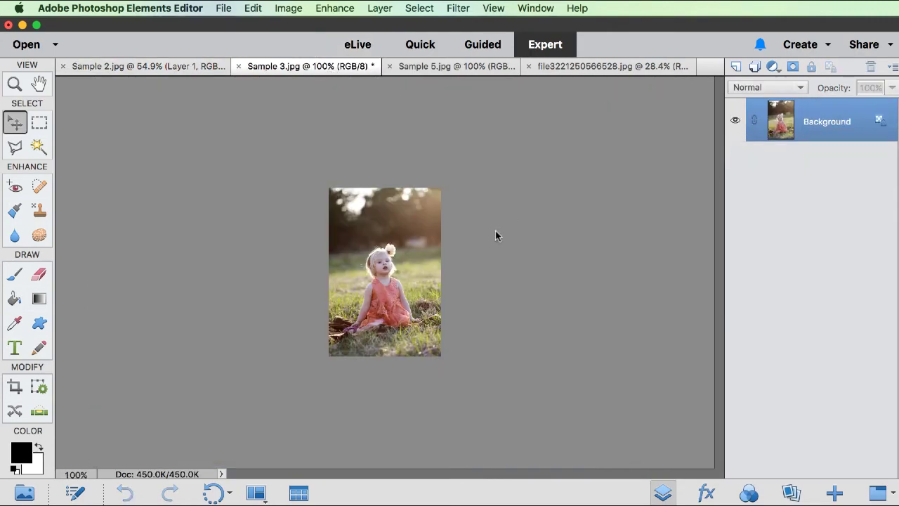
key("super+equal")
key("super+equal")
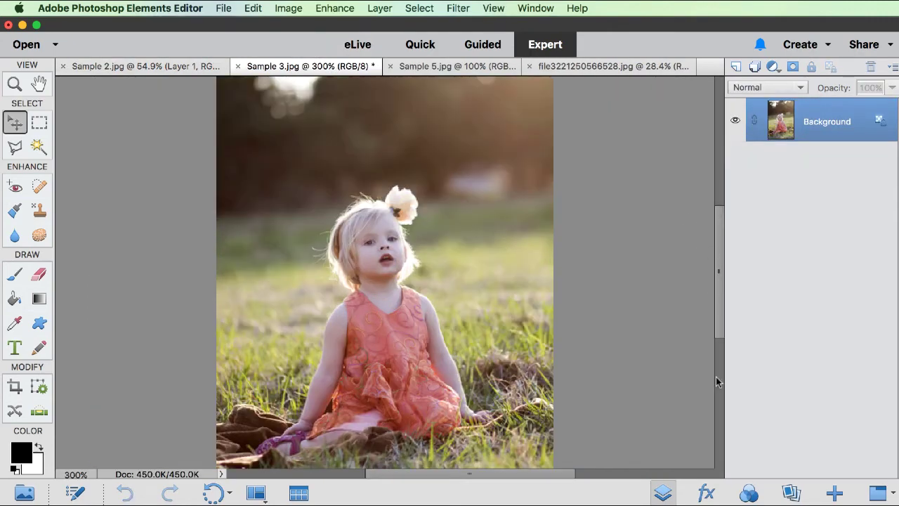
key("super+minus")
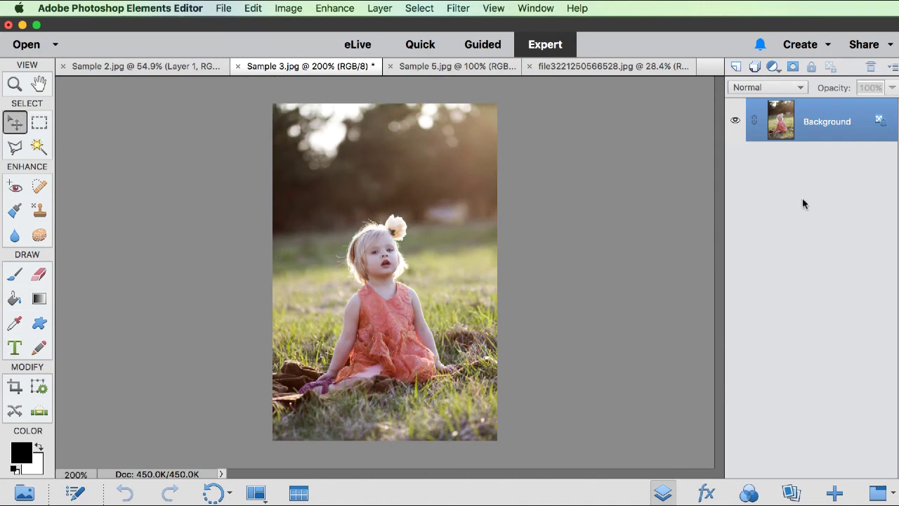
key("super+j")
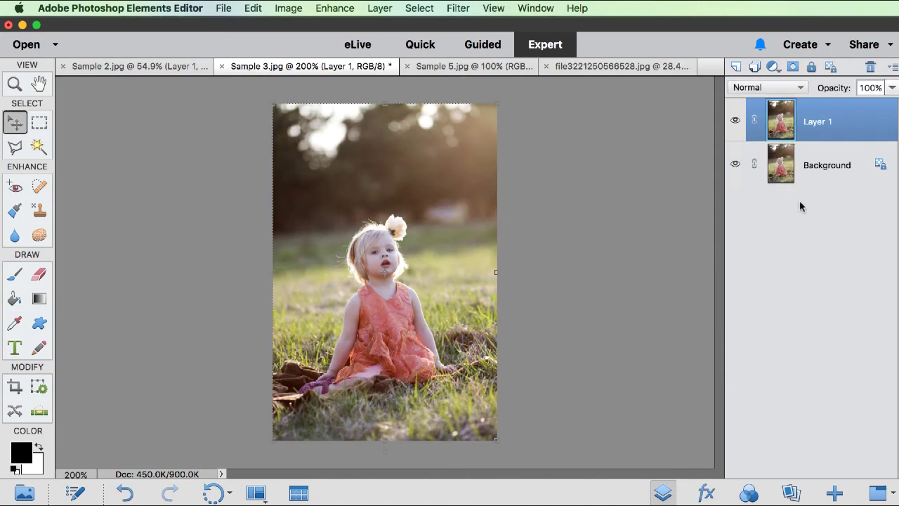
Set the duplicate layer in Sample 3.jpg to Screen blend mode and reduce its opacity to 79%
left_click(799, 88)
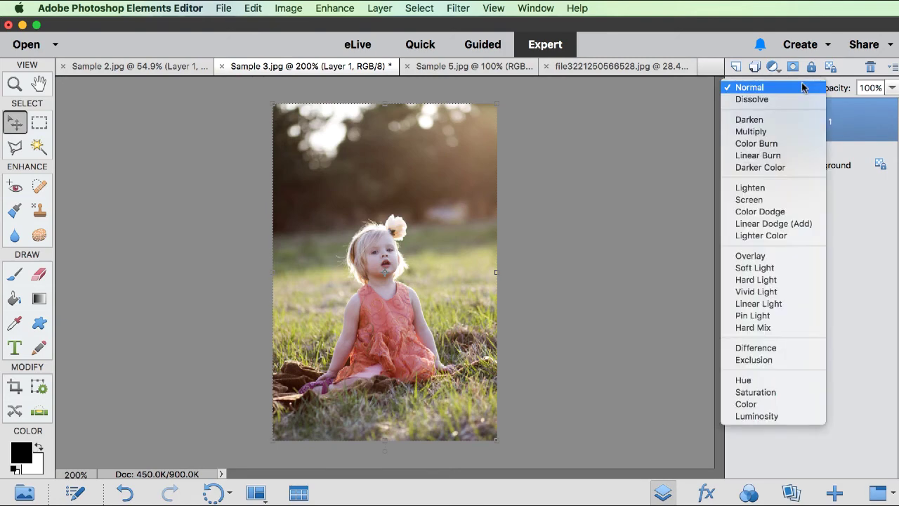
left_click(774, 193)
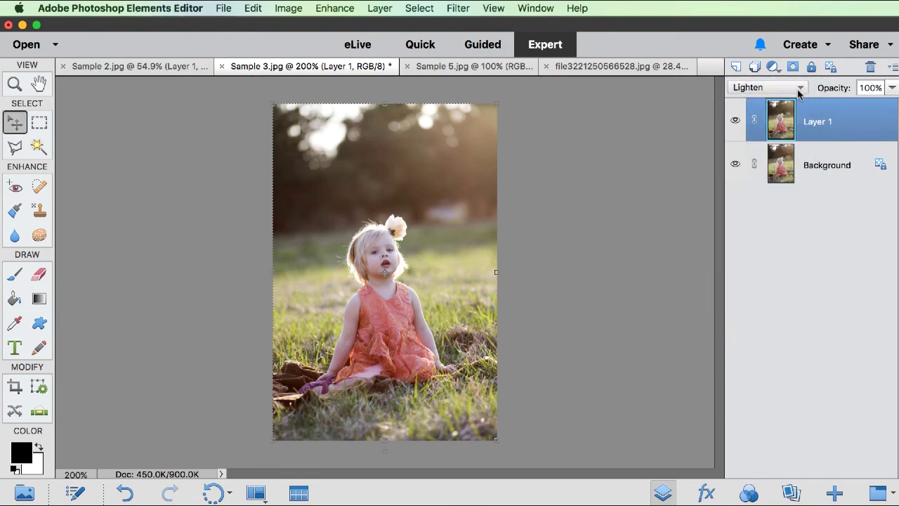
left_click(801, 92)
left_click(791, 101)
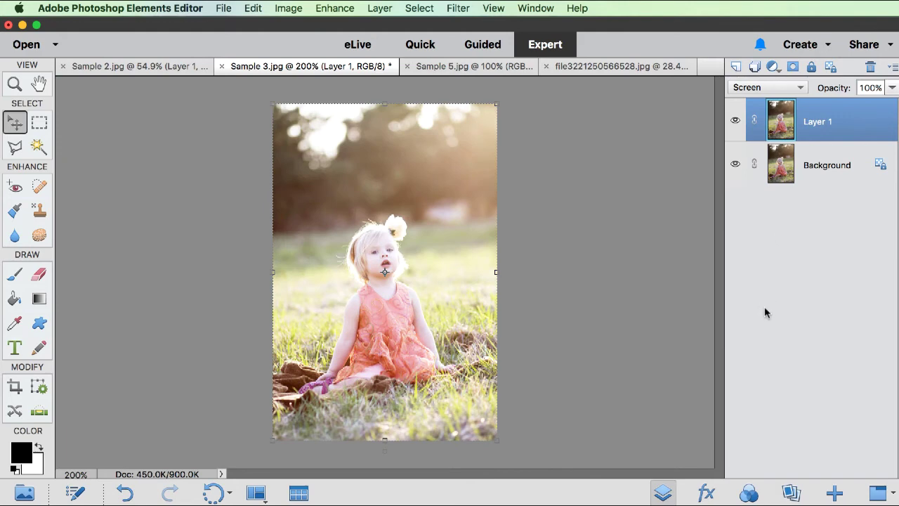
left_click(891, 88)
left_click_drag(886, 104, 847, 105)
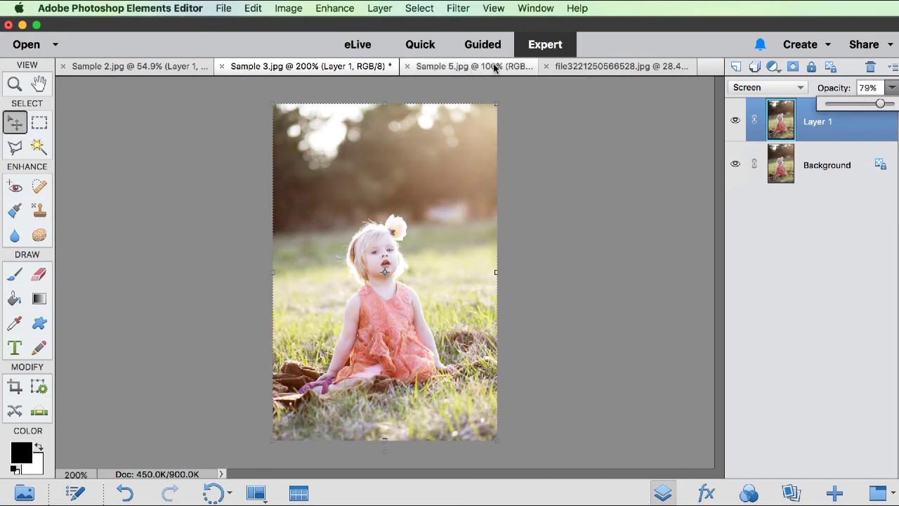
Brighten Sample 5.jpg by duplicating its Background layer and setting the copy to Screen blend mode
left_click(495, 67)
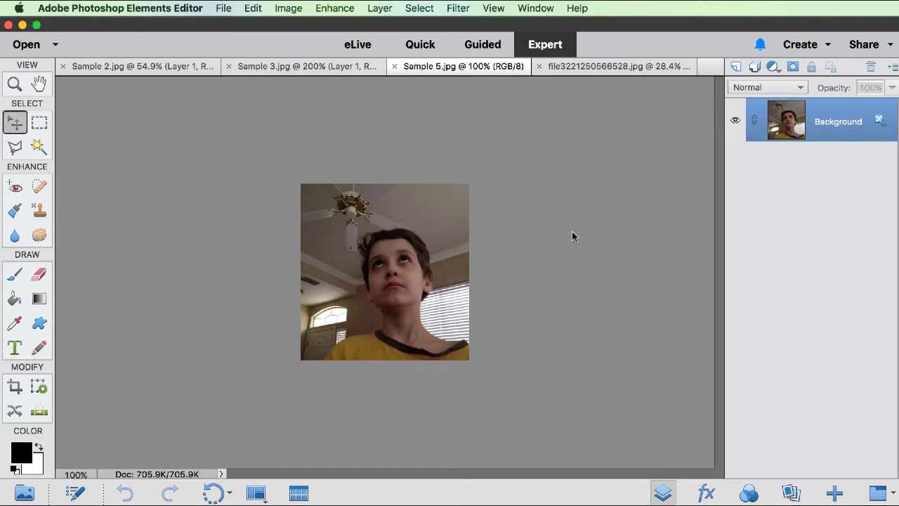
key("super+equal")
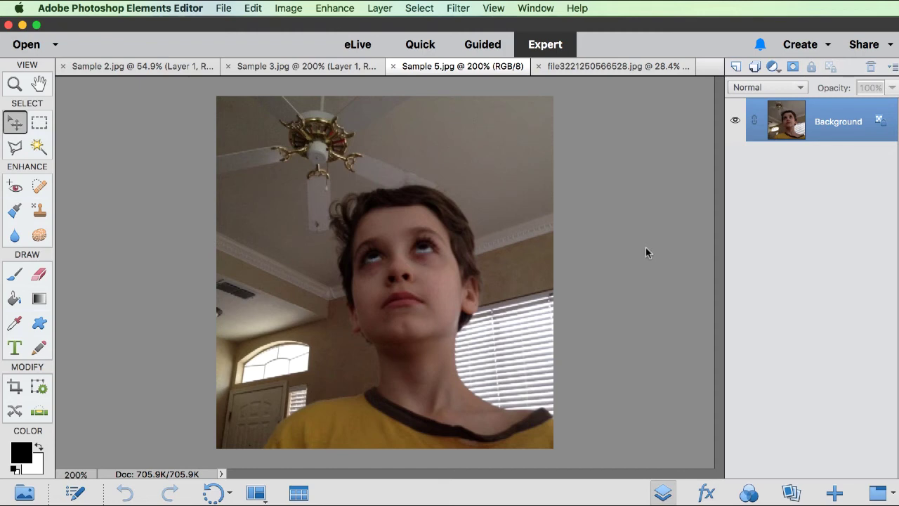
key("ctrl+j")
left_click(800, 87)
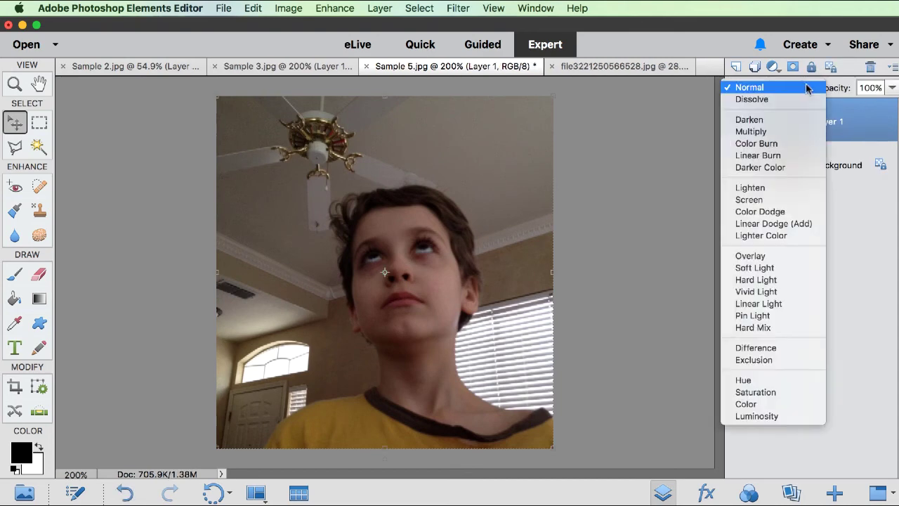
left_click(788, 201)
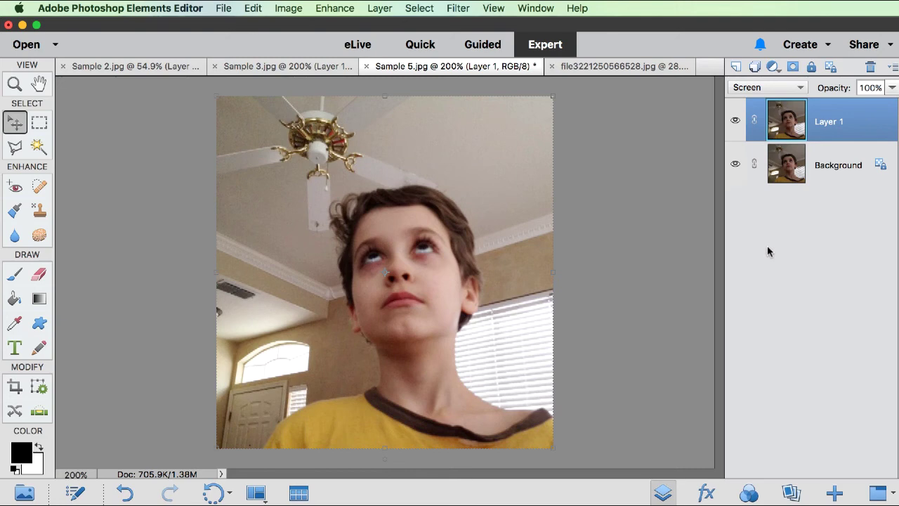
Toggle Sample 5.jpg's Screen layer to compare before and after, and try its opacity slider, ending at 100%
left_click(735, 121)
left_click(735, 122)
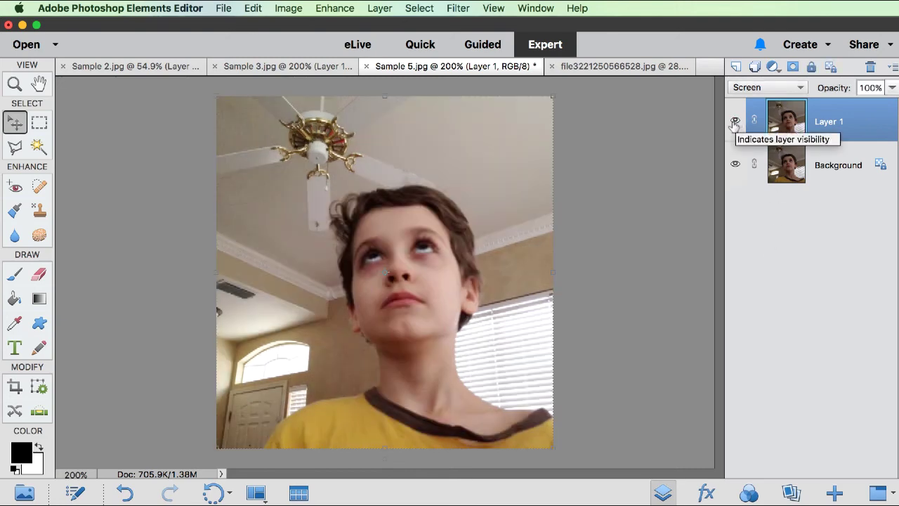
left_click(733, 122)
left_click(734, 122)
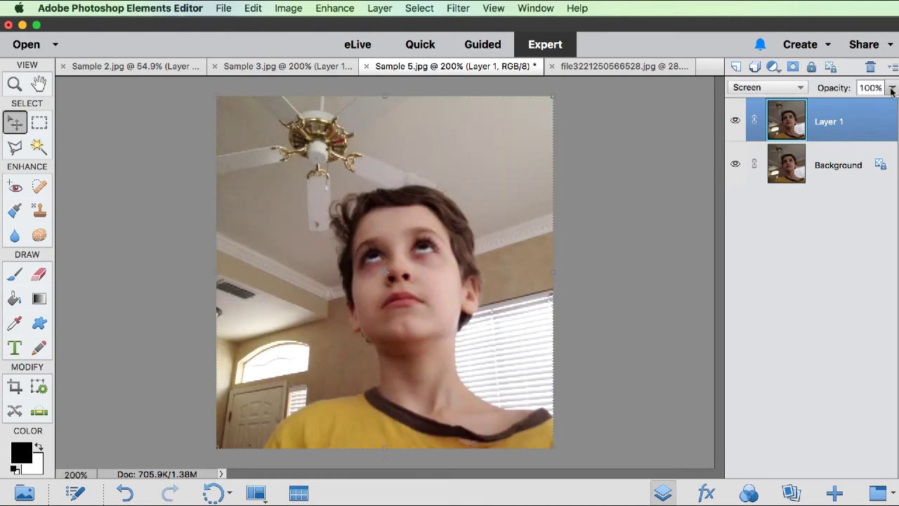
left_click(891, 87)
mouse_move(890, 105)
left_mouse_down()
mouse_move(823, 105)
mouse_move(893, 105)
left_mouse_up()
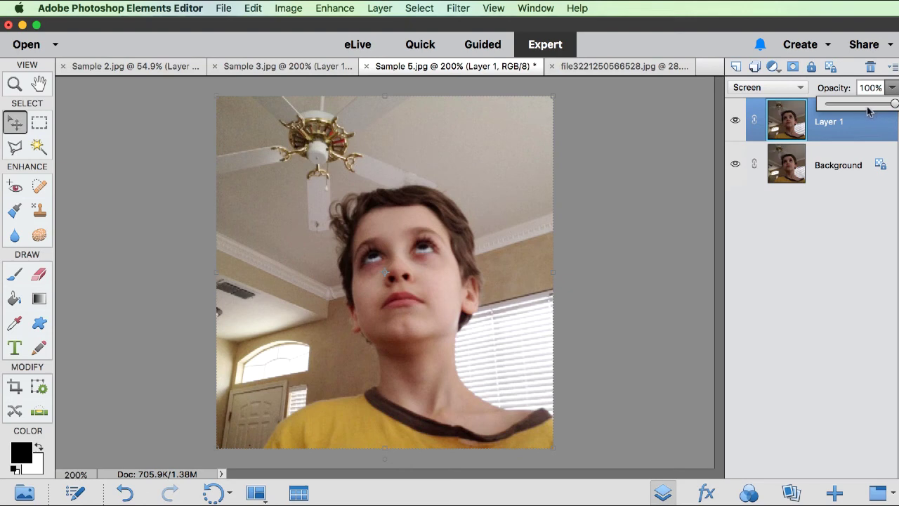
Brighten file3221250566528.jpg by duplicating its Background layer and setting the copy to Screen blend mode
left_click(614, 72)
left_click(614, 71)
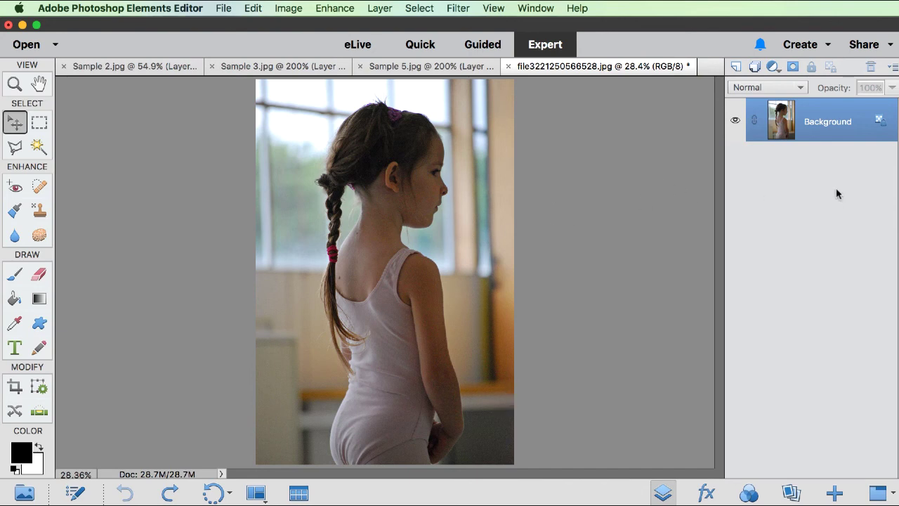
key("super+j")
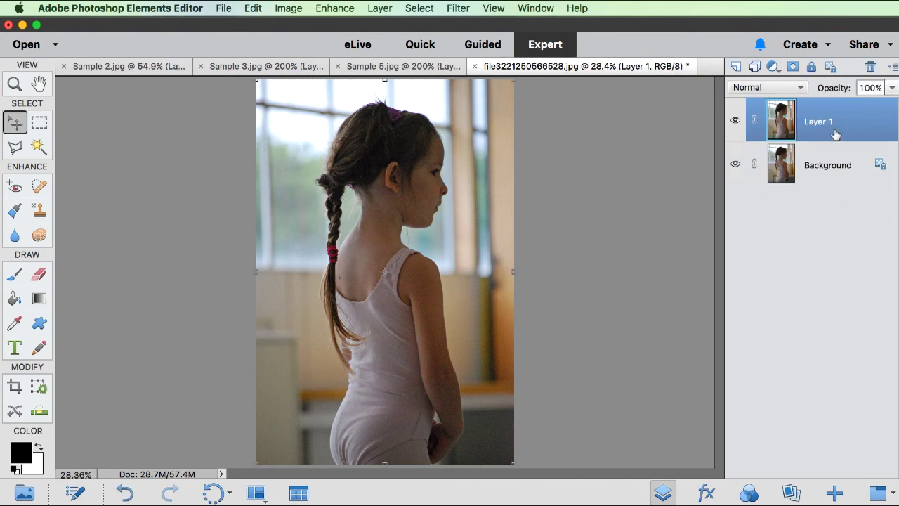
left_click(800, 87)
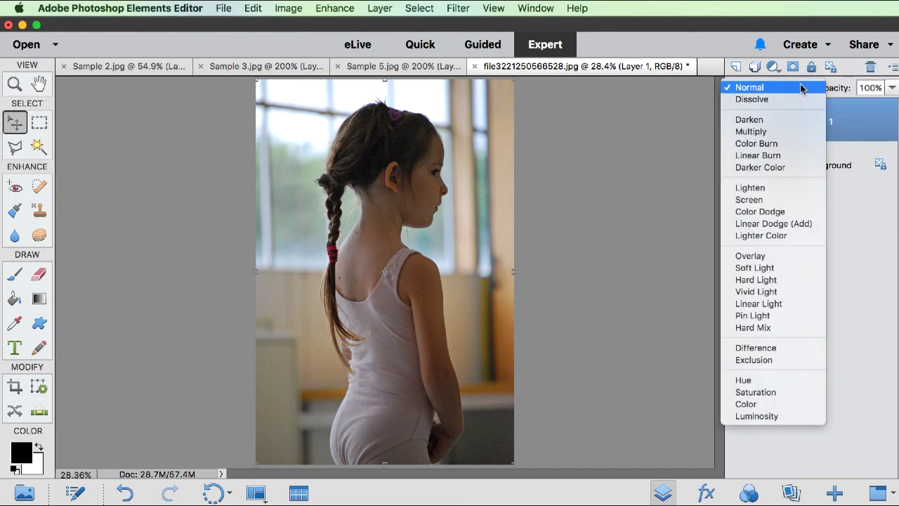
left_click(782, 200)
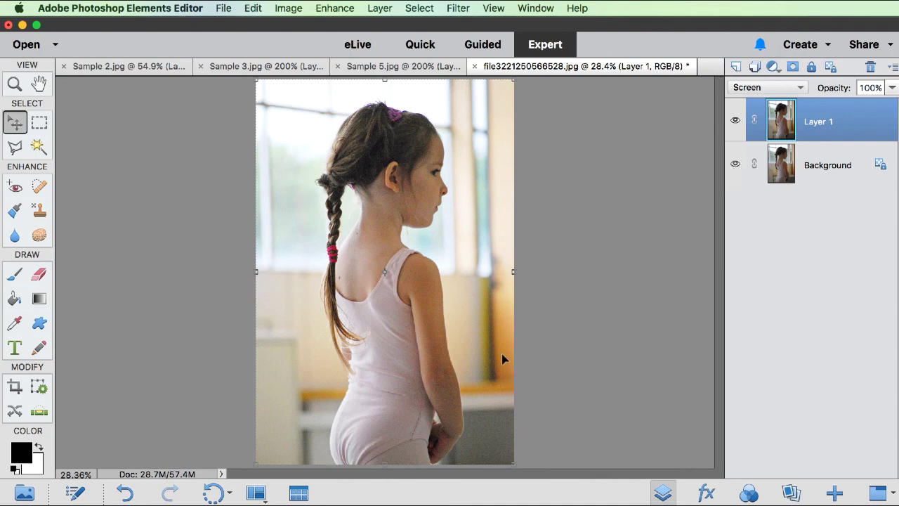
Toggle the braided girl photo's Screen layer to compare before and after, and try its opacity slider, ending at 100%
left_click(734, 120)
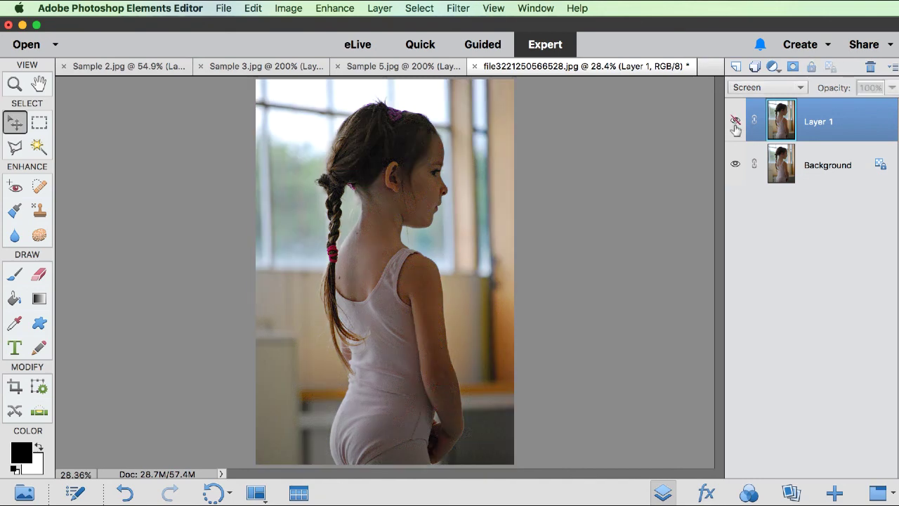
left_click(734, 121)
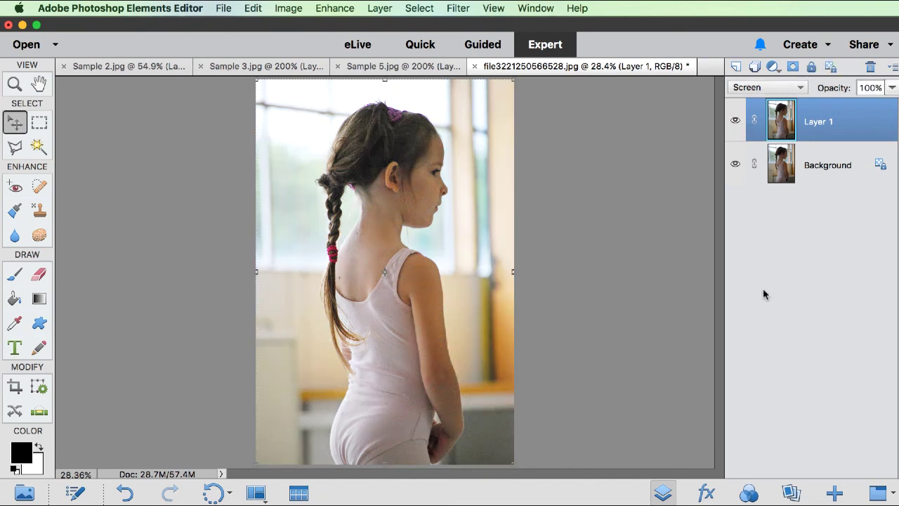
left_click(892, 87)
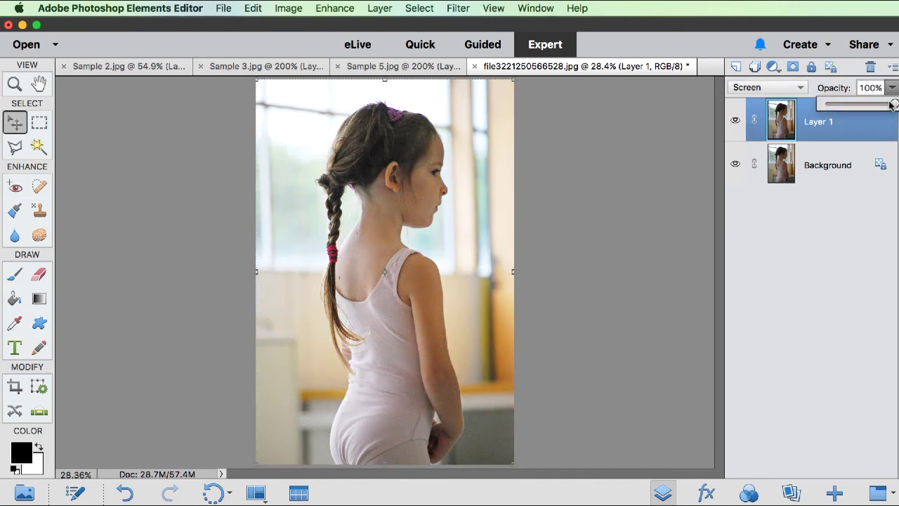
mouse_move(893, 103)
left_mouse_down()
mouse_move(879, 104)
mouse_move(894, 104)
left_mouse_up()
left_click(728, 242)
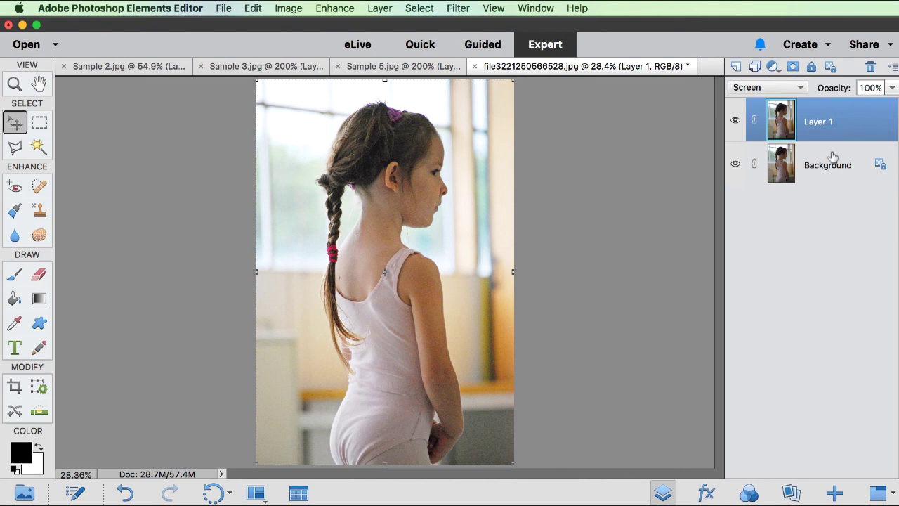
left_click(801, 87)
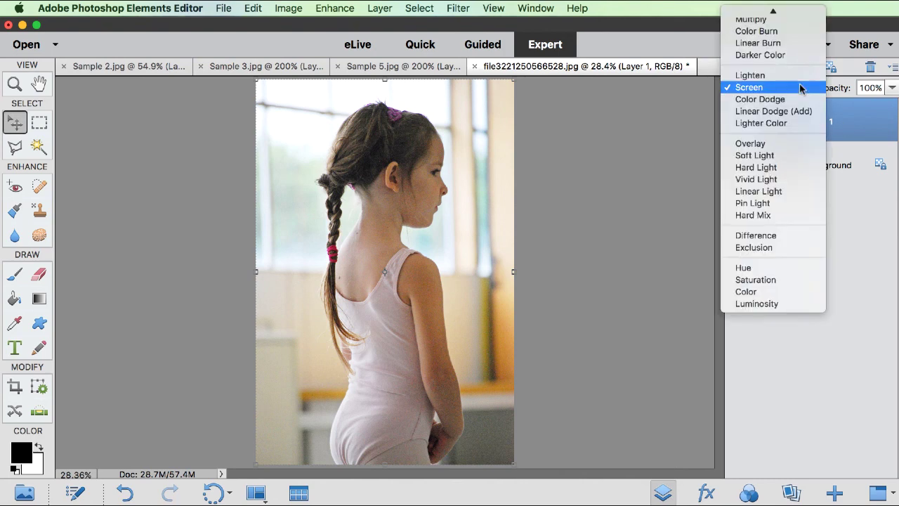
left_click(832, 185)
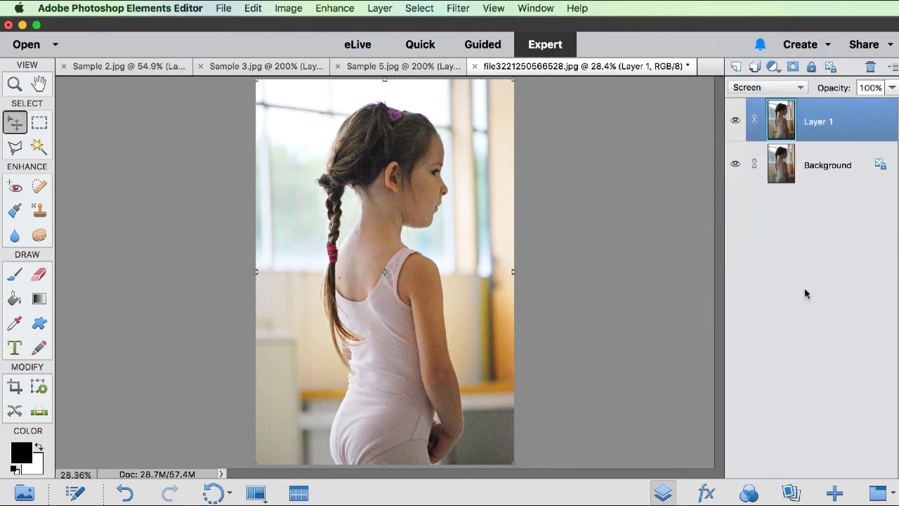